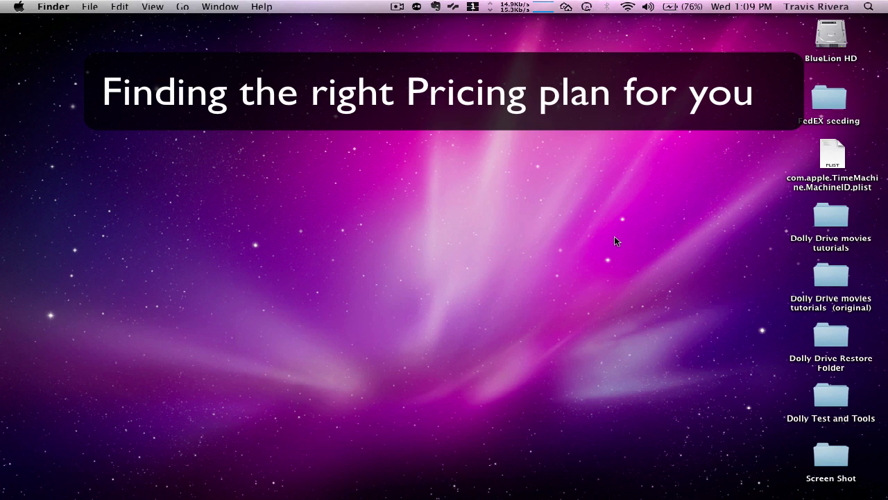
- Read BlueLion HD's Get Info figures: 226.45 GB used of 249.72 GB capacity
left_click(43, 477)
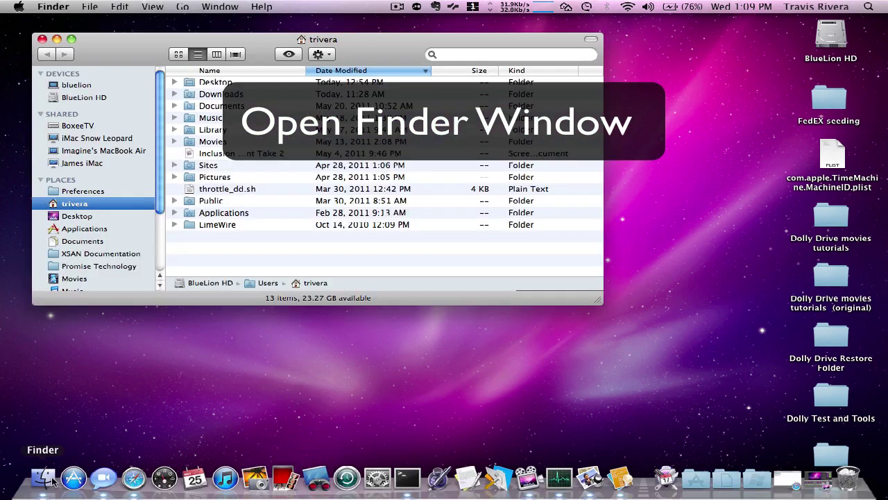
left_click(90, 100)
right_click(90, 101)
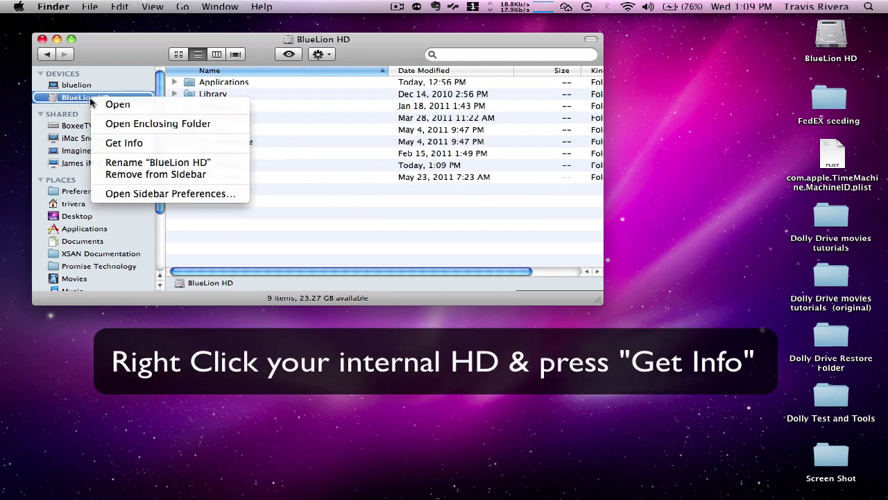
left_click(187, 143)
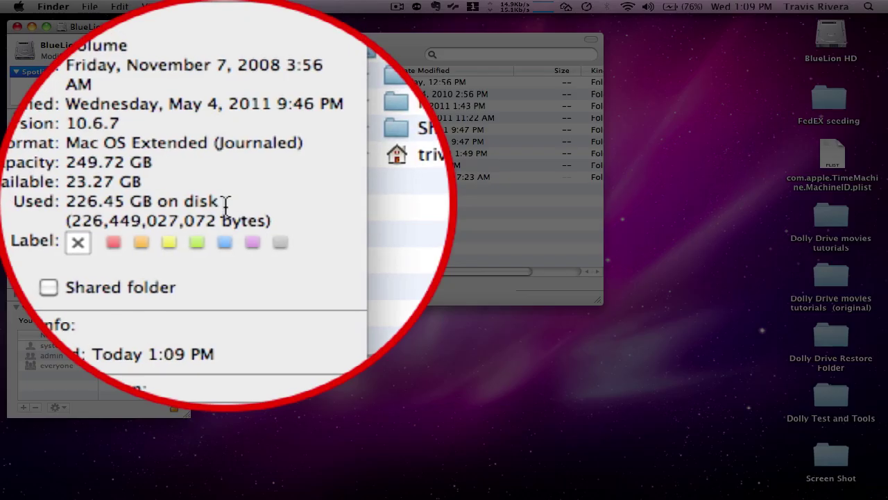
left_click_drag(226, 206, 118, 206)
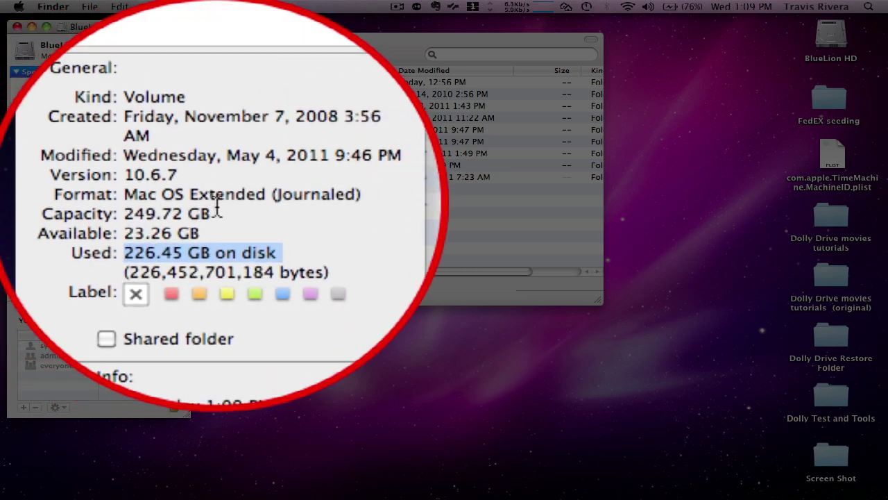
left_click_drag(213, 207, 125, 207)
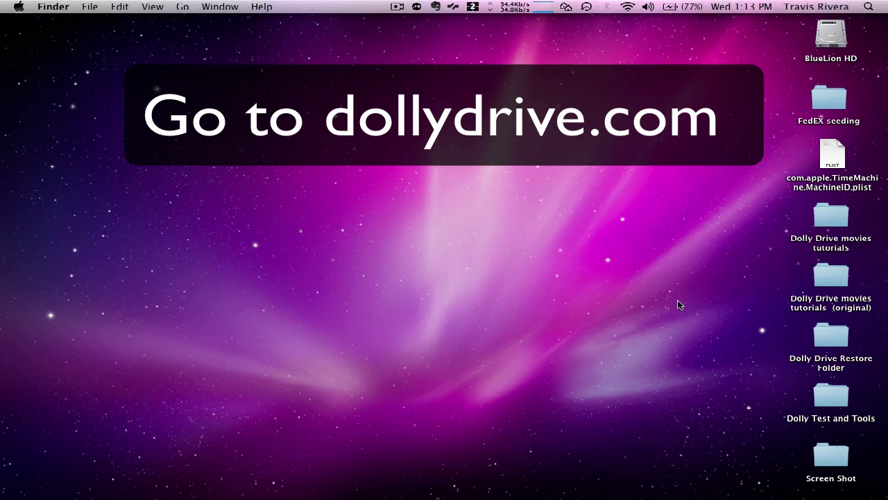
- Restore the minimized Safari window and show dollydrive.com's Pricing & Plans page
mouse_move(701, 494)
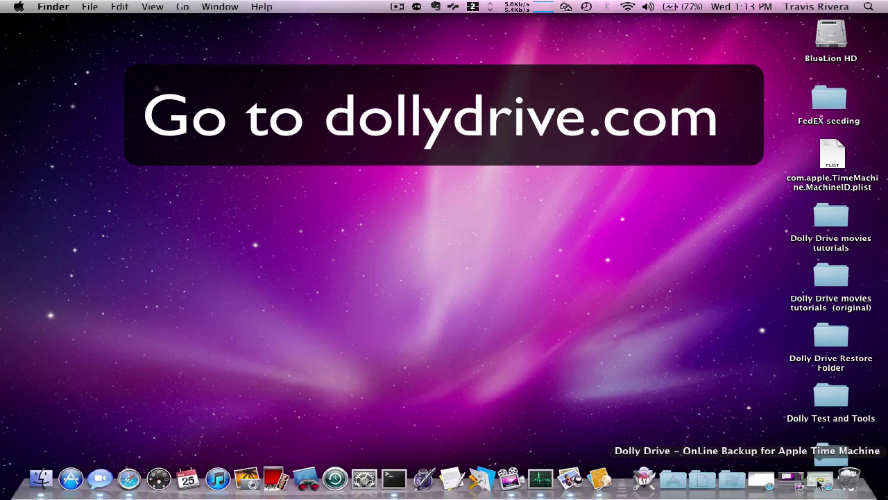
left_click(821, 481)
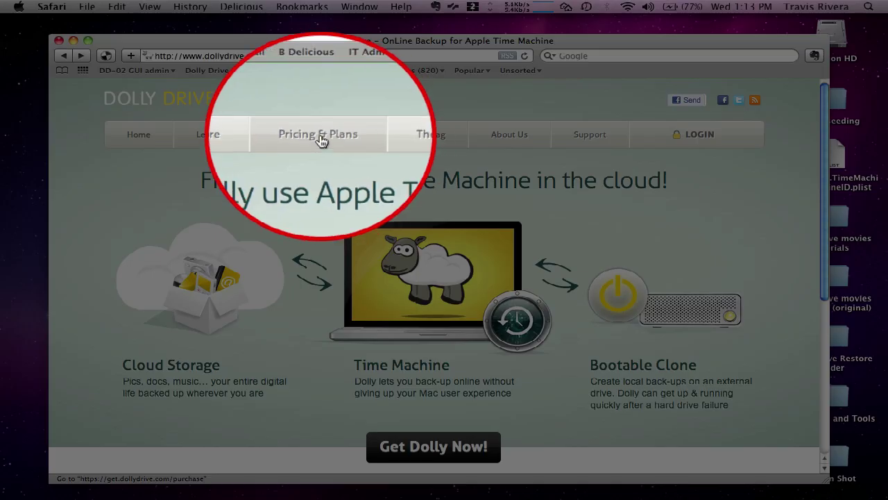
left_click(322, 141)
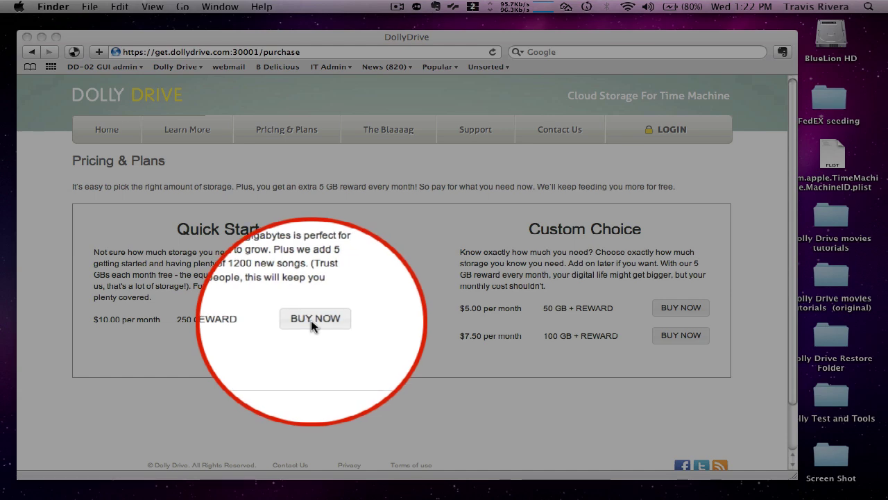
left_click(314, 320)
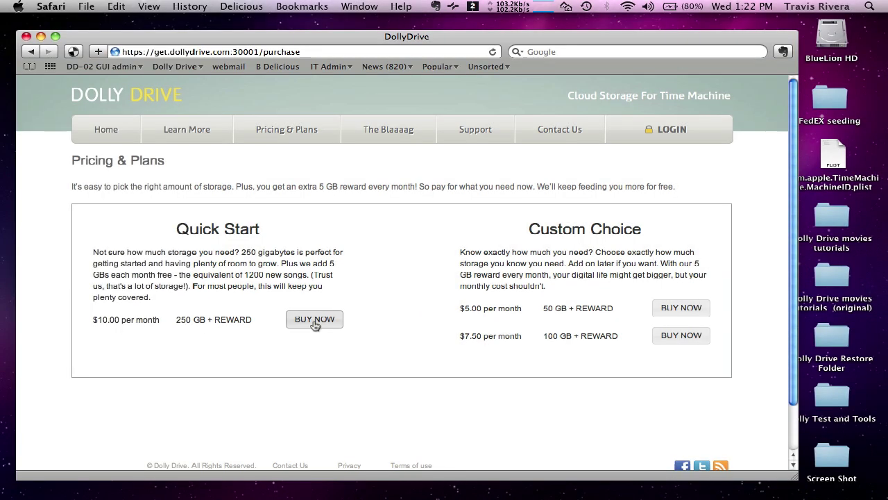
- Buy the $10.00/month 250 GB Quick Start plan, completing the account and billing form
left_click(315, 320)
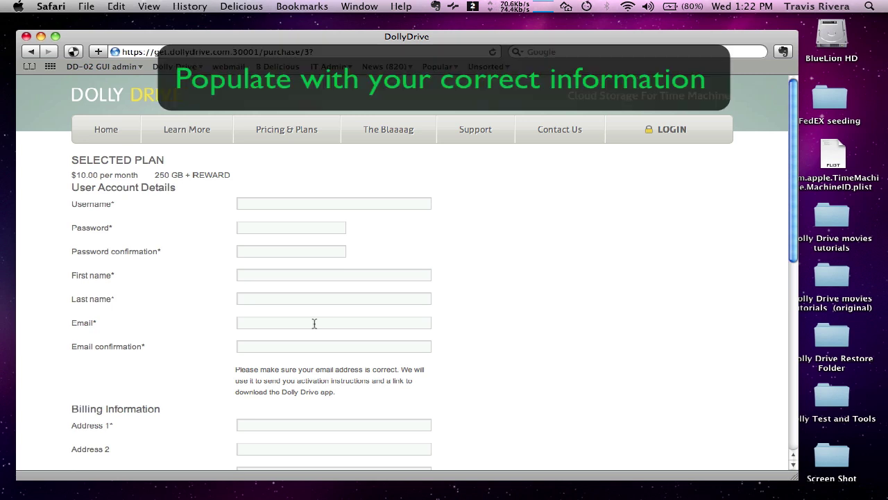
scroll(314, 323, "down", 1)
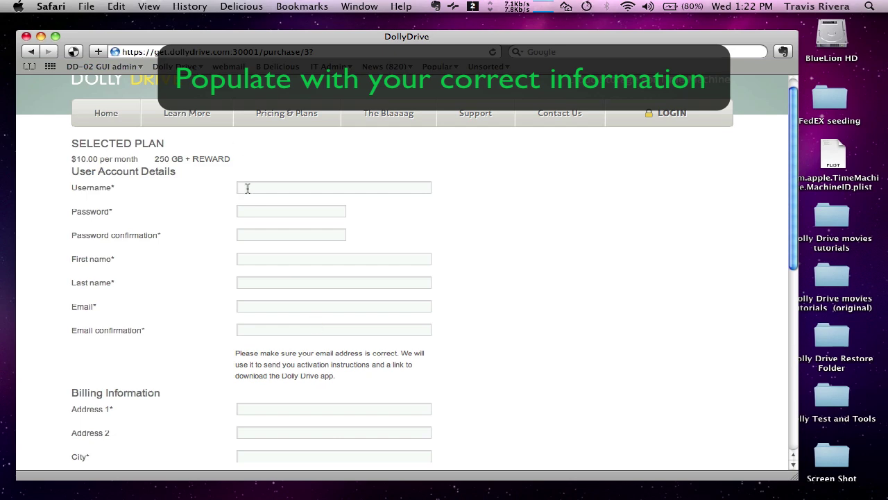
type("Dol")
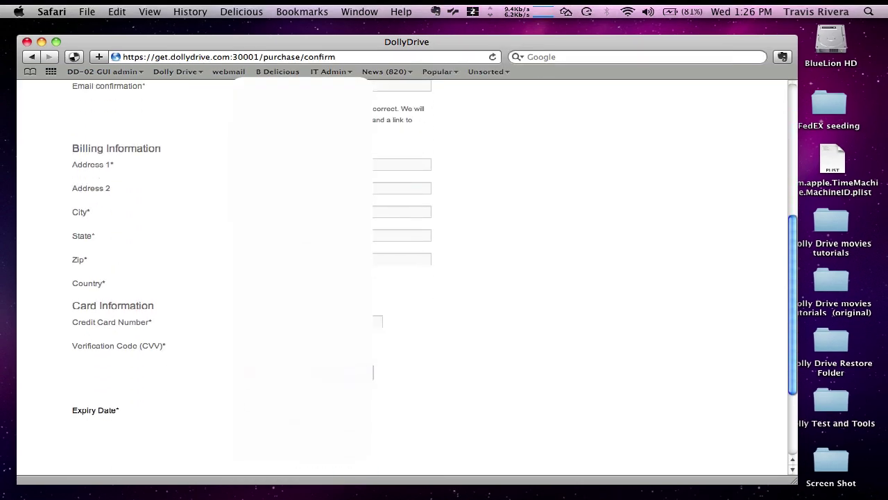
scroll(198, 232, "down", 5)
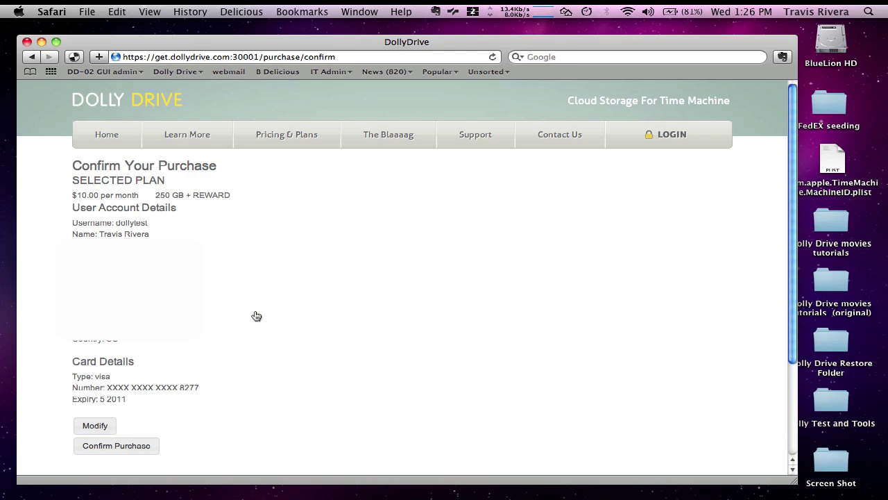
scroll(256, 316, "down", 3)
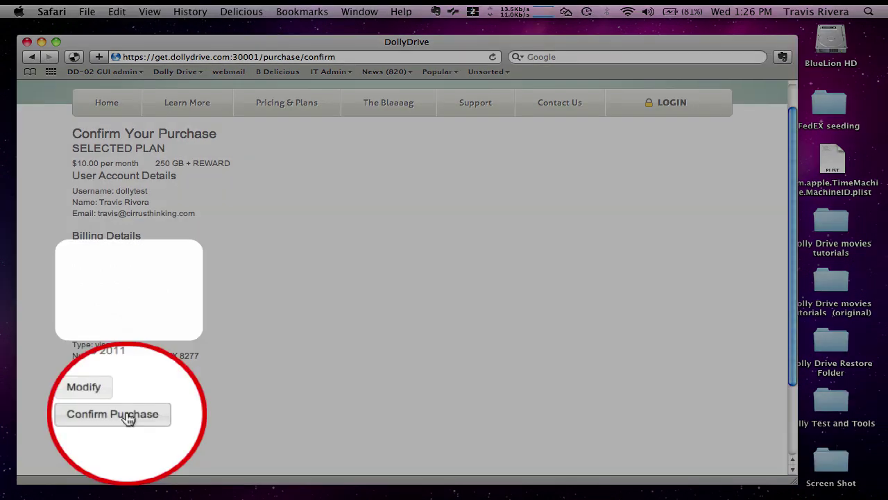
left_click(129, 418)
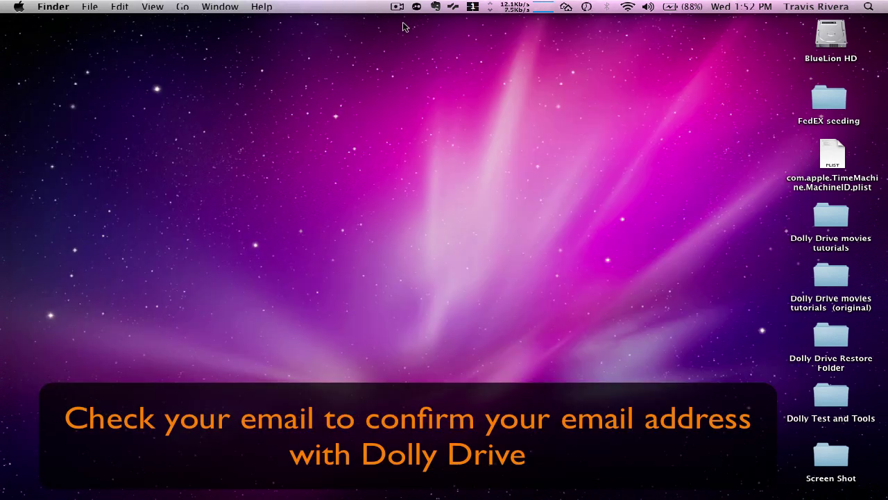
- Open the webmail in a new Safari window and open the Dolly Drive Account Confirmation email
mouse_move(168, 478)
right_click(139, 477)
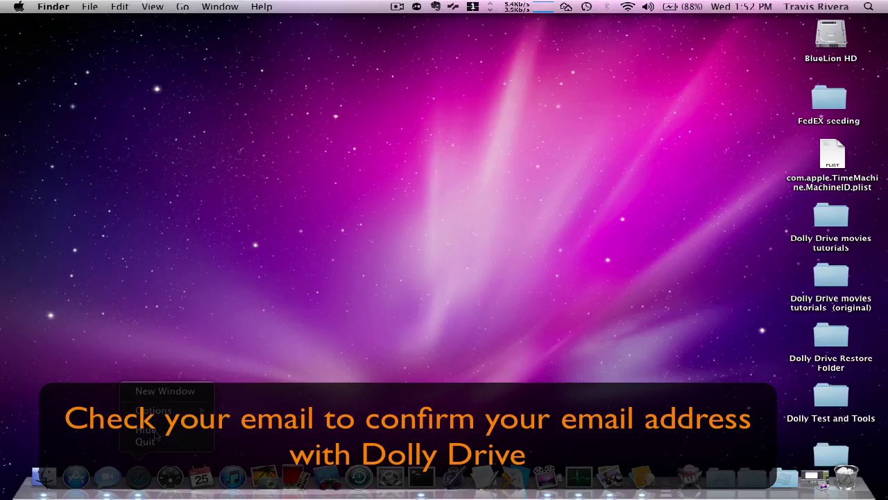
left_click(167, 391)
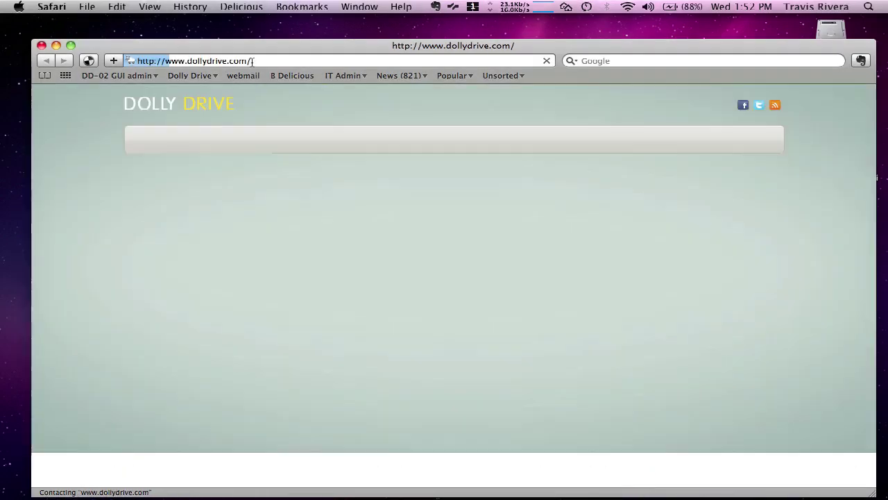
type("webmail.aderium")
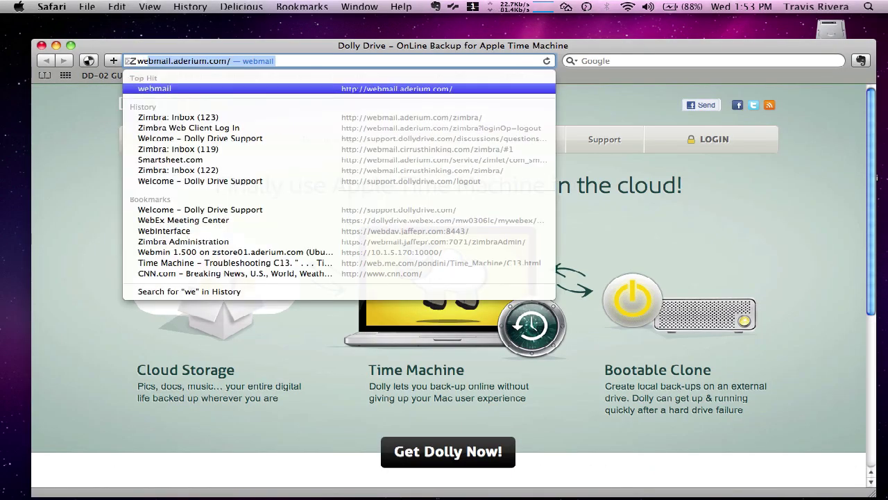
key("Return")
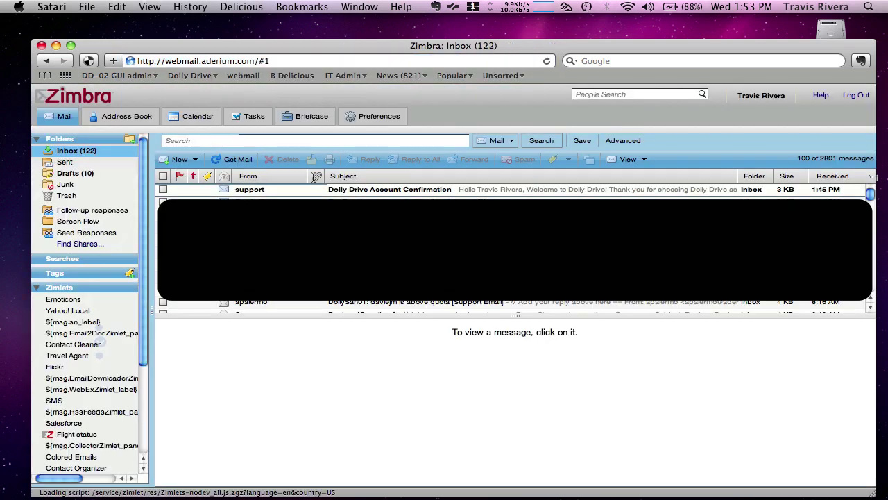
left_click(347, 189)
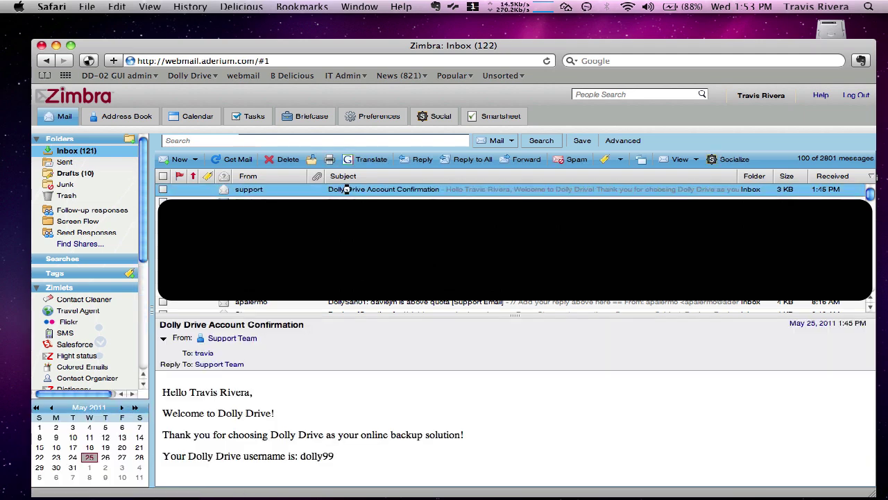
double_click(347, 189)
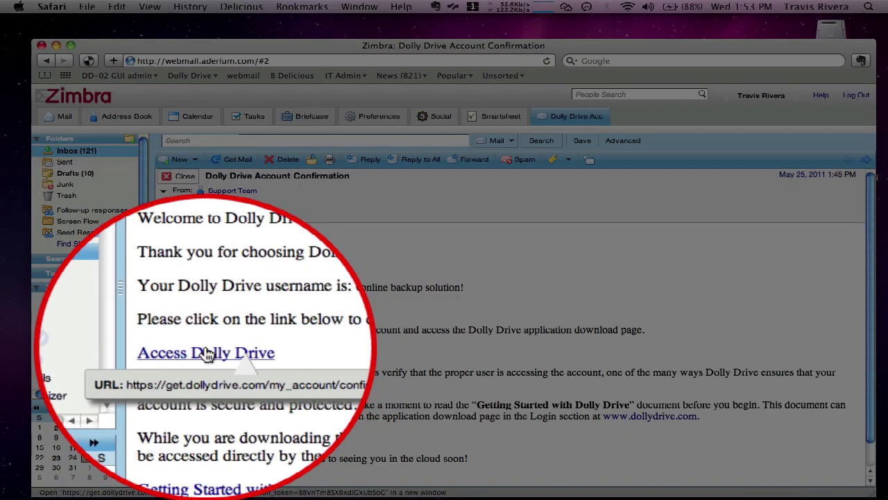
- Follow the Access Dolly Drive link and download Dolly Drive 1.2.1 (961)
left_click(205, 350)
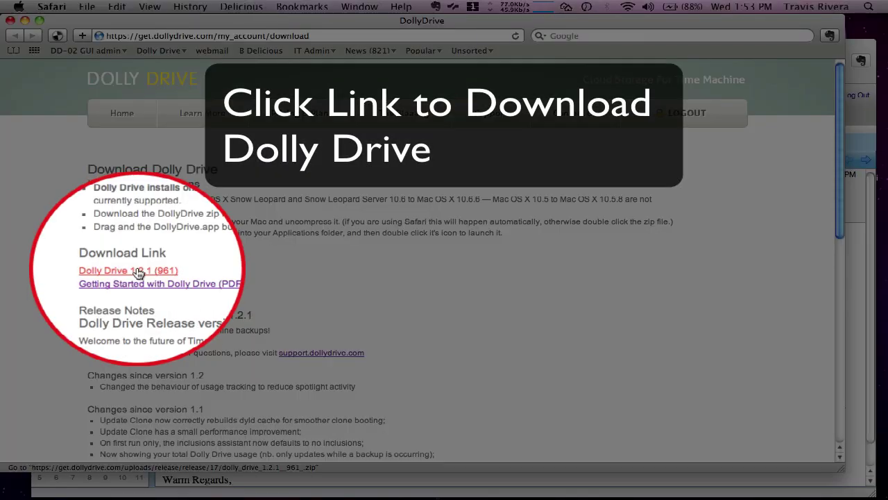
left_click(139, 271)
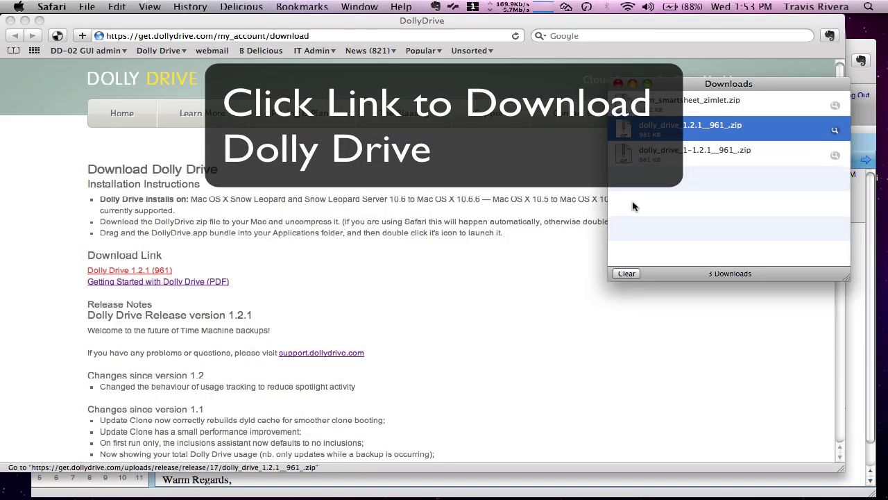
- Unzip the Dolly Drive archive and move the app into Applications, replacing the existing copy
double_click(633, 160)
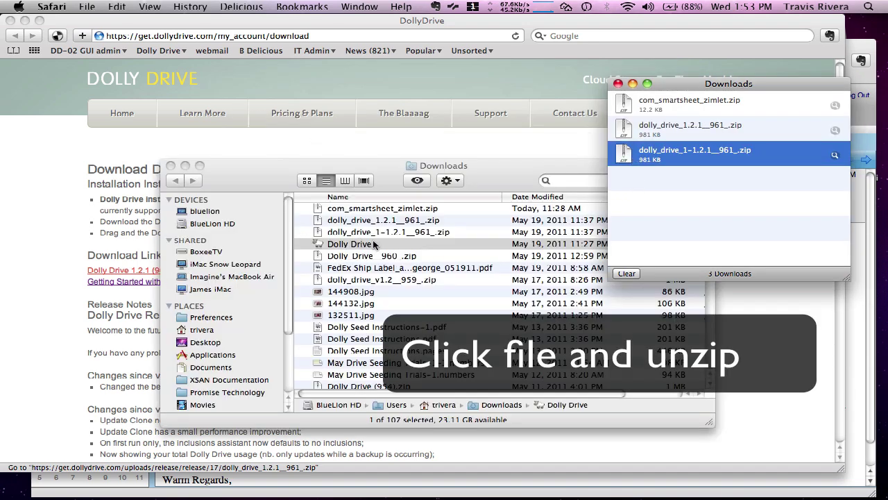
left_click_drag(372, 242, 230, 358)
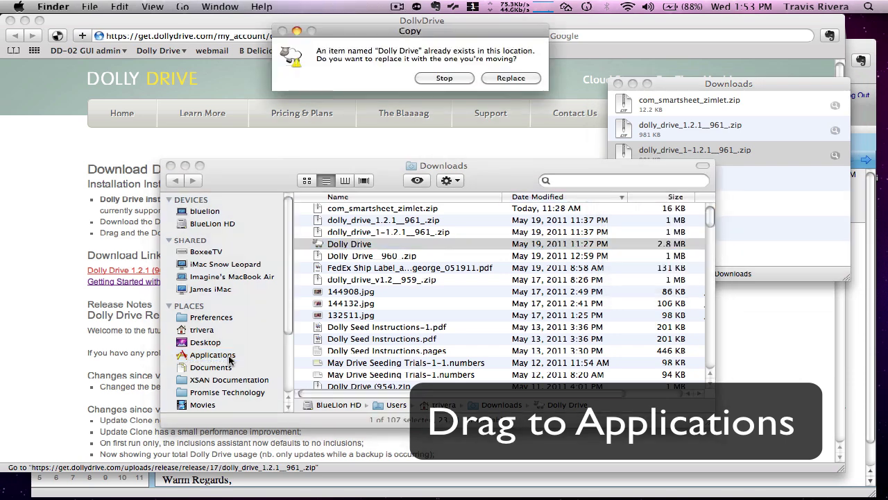
left_click(528, 77)
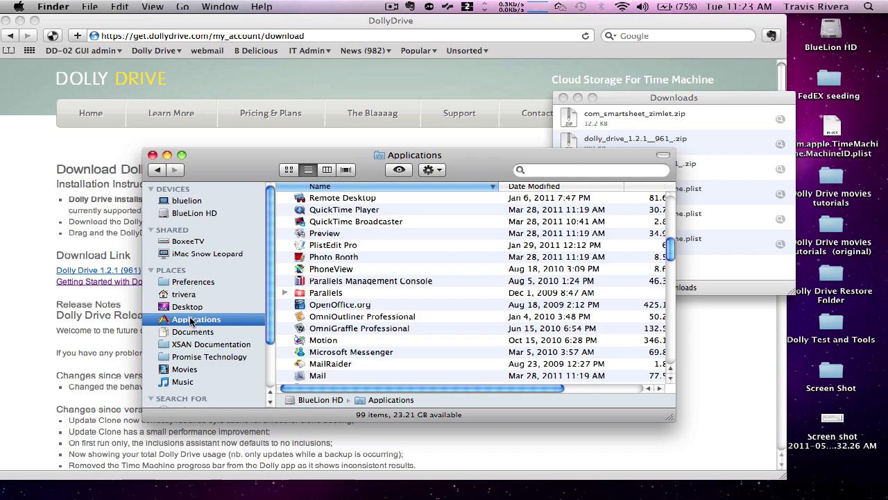
- Launch Dolly Drive 960 from the Applications folder
scroll(355, 297, "up", 10)
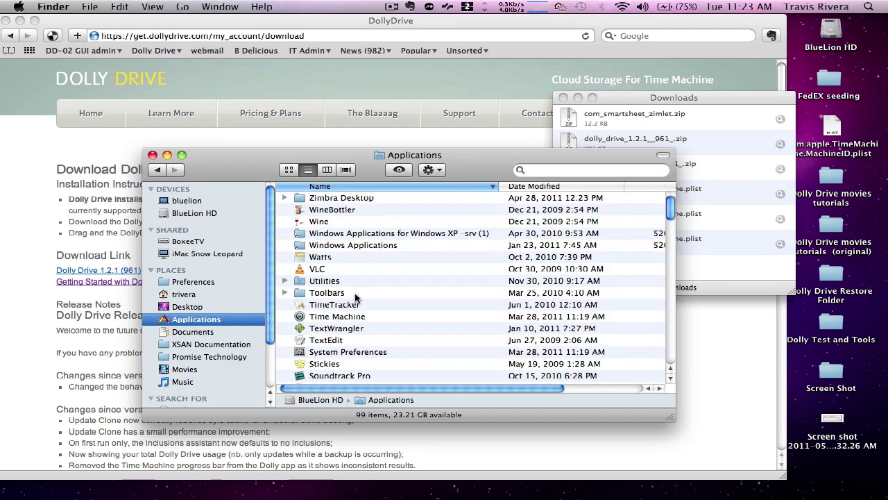
scroll(356, 297, "down", 10)
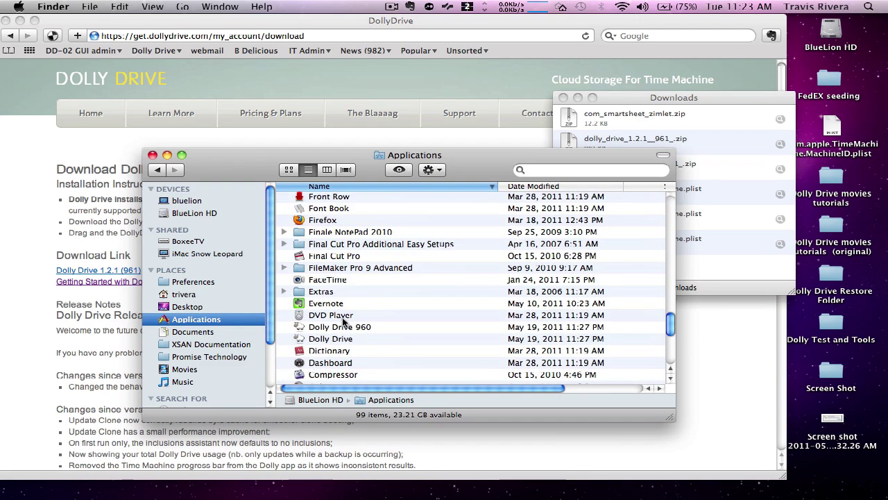
double_click(343, 326)
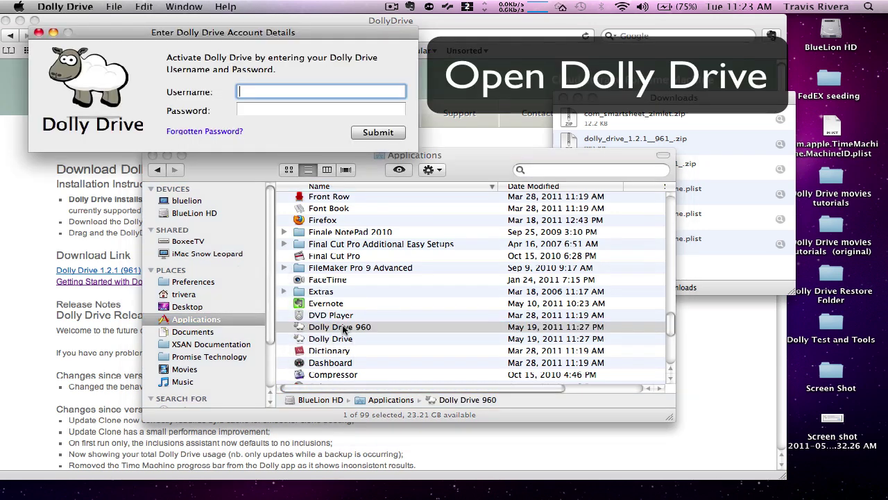
- Enter the Dolly Drive account username and password and submit the login
type("dollytrav")
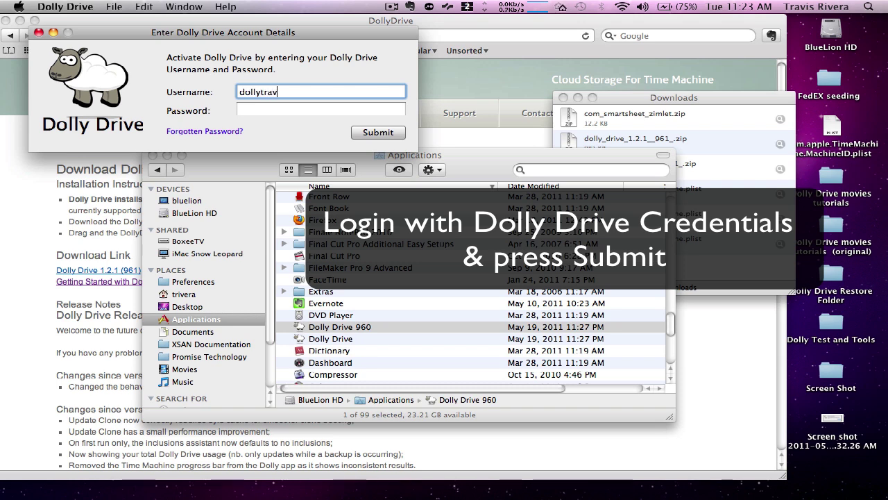
key("Tab")
type("••••••••")
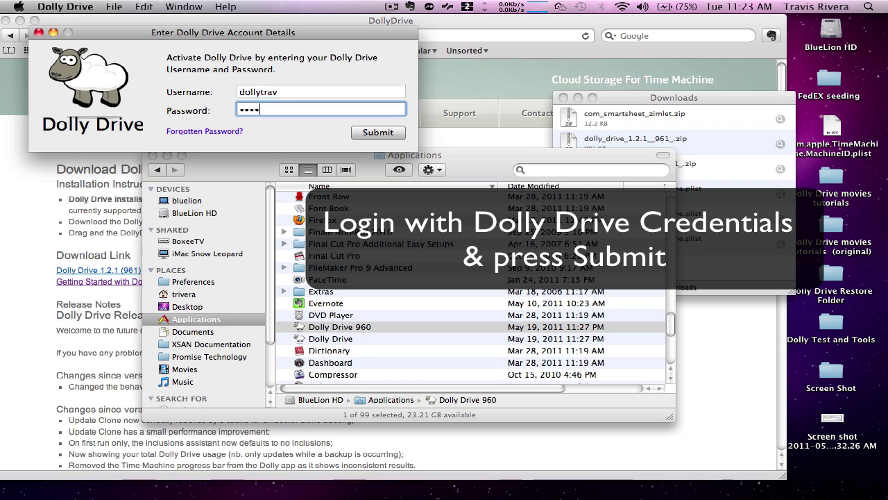
key("Return")
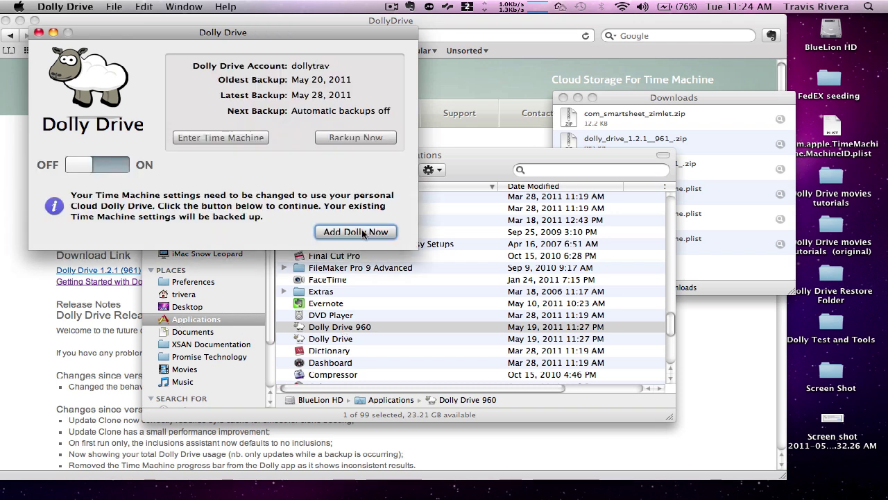
- Add Dolly Drive as the Time Machine destination, then open the Inclusions Assistant
left_click(363, 233)
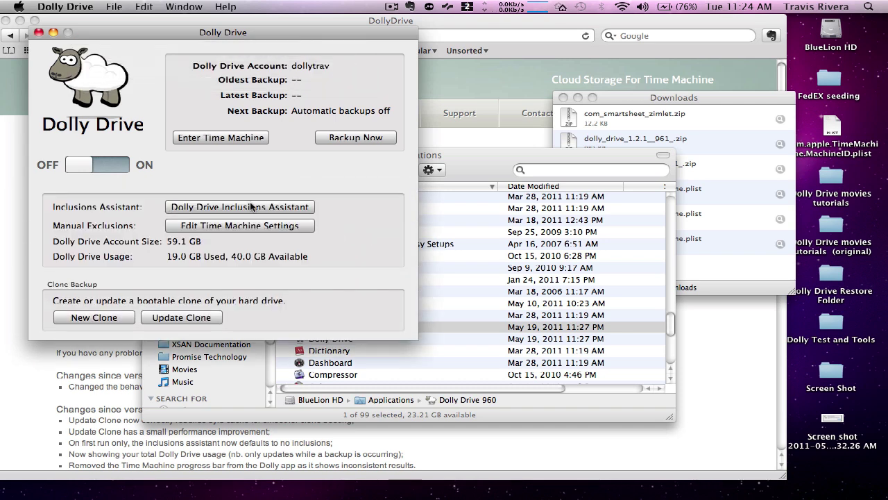
left_click(252, 208)
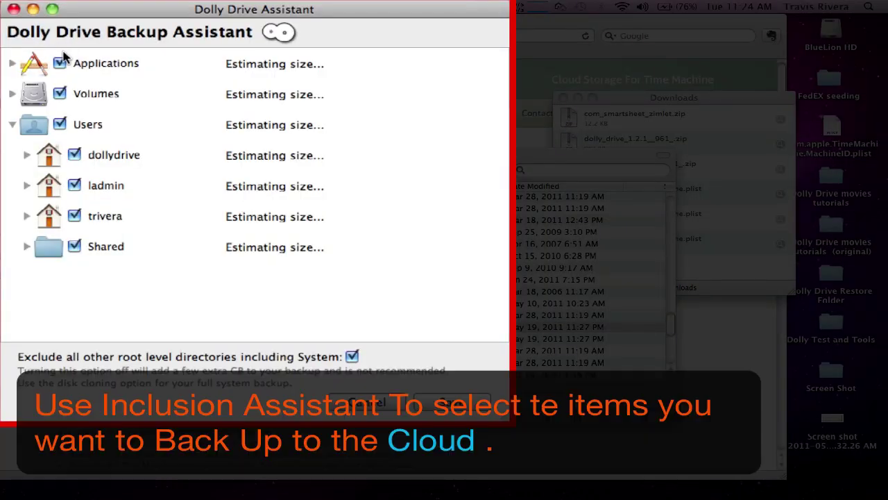
- Exclude Applications, Volumes and Users from the backup
left_click(60, 63)
left_click(59, 94)
left_click(60, 124)
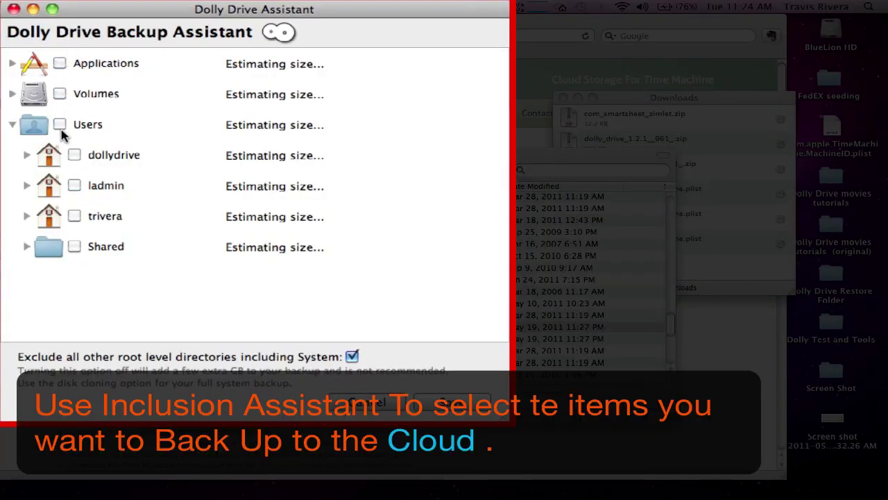
- Include the home folder's Desktop, Documents, Movies, Music and Pictures folders
left_click(27, 216)
scroll(96, 224, "down", 5)
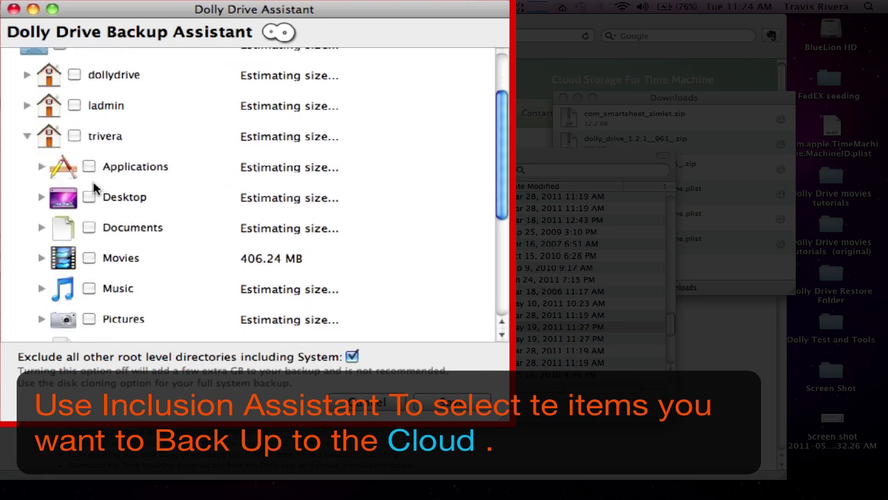
left_click(89, 229)
scroll(90, 229, "down", 3)
left_click(89, 216)
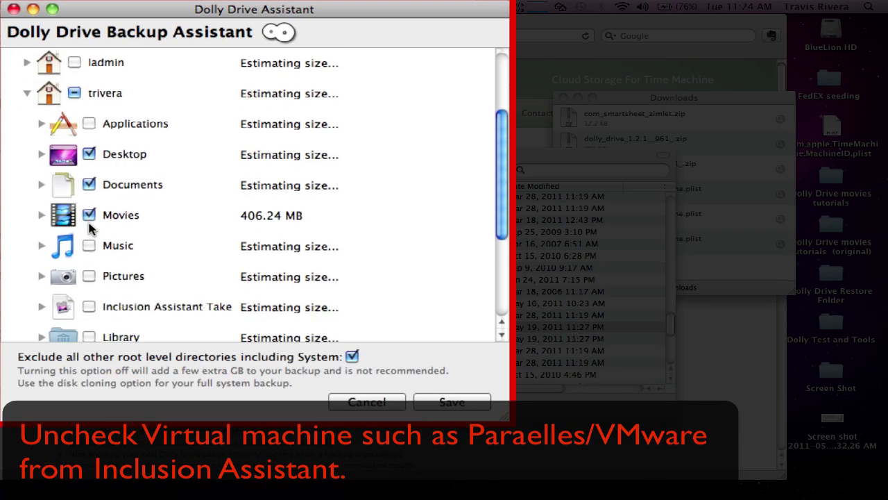
left_click(89, 246)
left_click(89, 276)
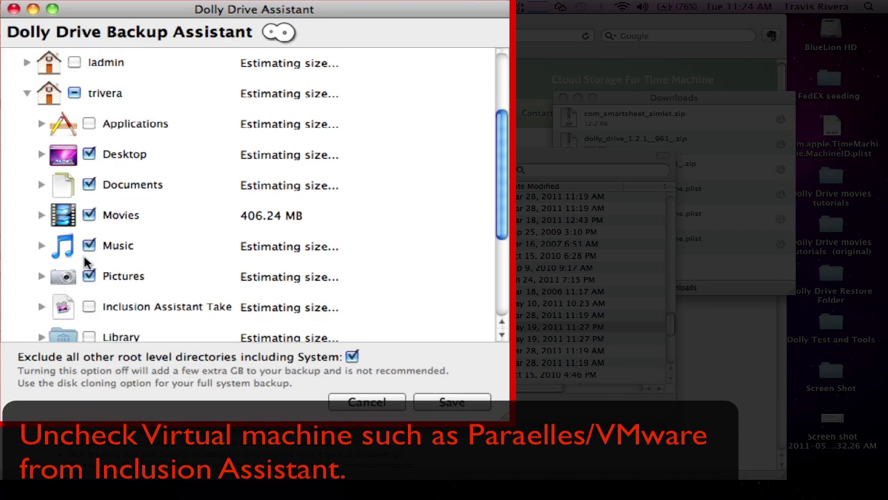
- Exclude the Parallels folder under Documents and save the inclusions
left_click(42, 184)
scroll(145, 194, "down", 10)
scroll(144, 195, "down", 15)
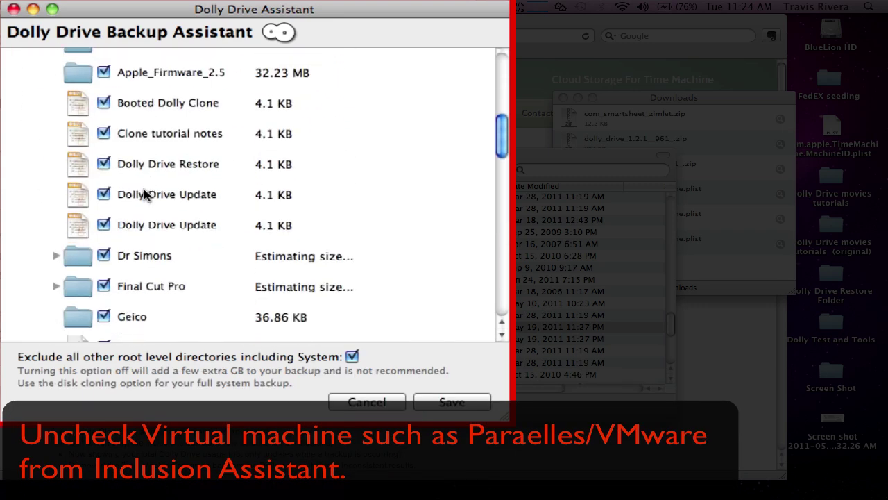
scroll(146, 195, "down", 4)
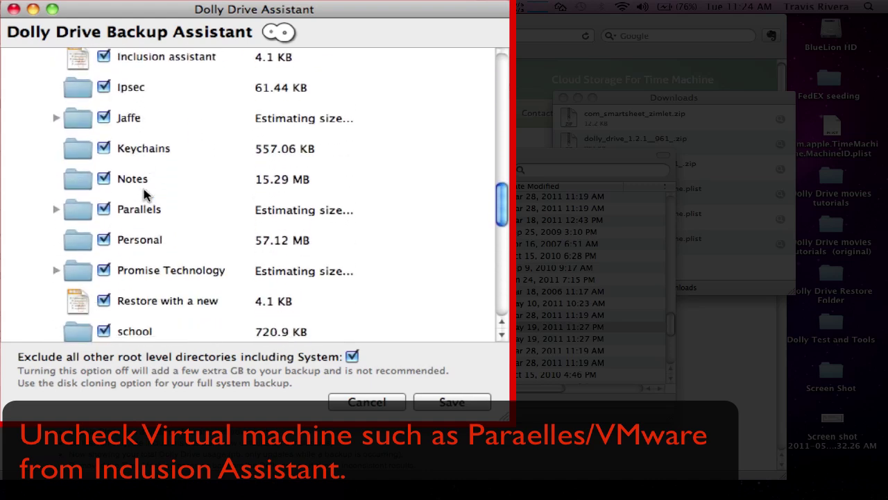
left_click(104, 208)
left_click(455, 404)
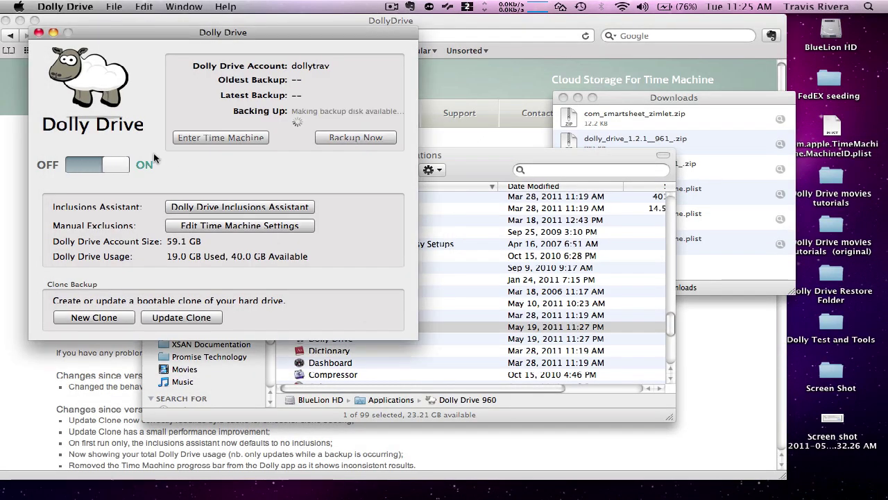
- Switch Dolly Drive's automatic backup toggle from ON to OFF
left_click(66, 161)
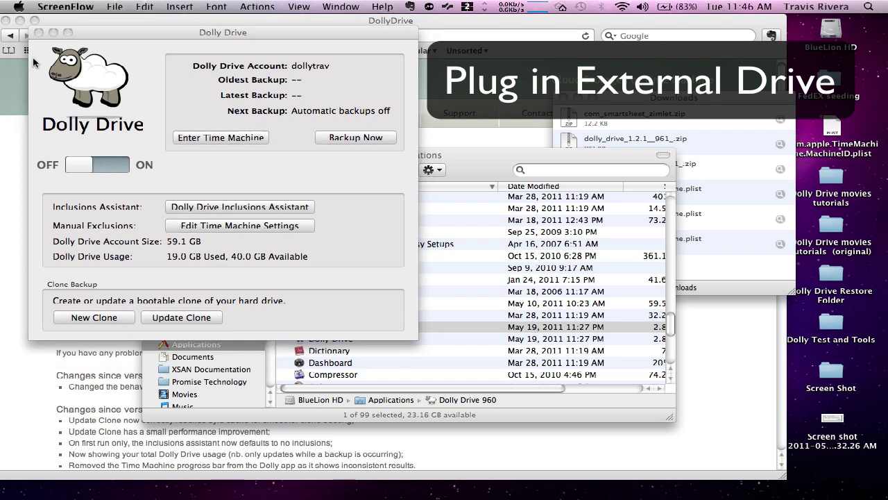
- Create a new clone with BlueLion HD as source and the Untitled USB drive as destination, then start it
left_click(95, 317)
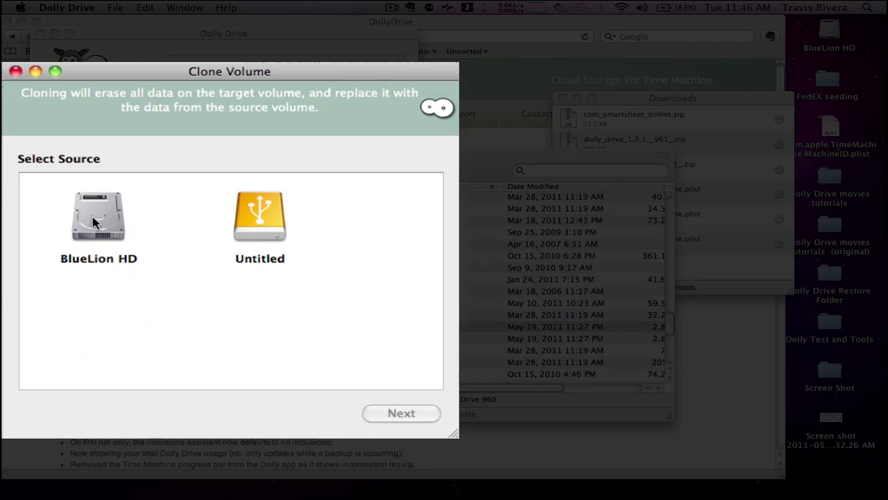
left_click(92, 221)
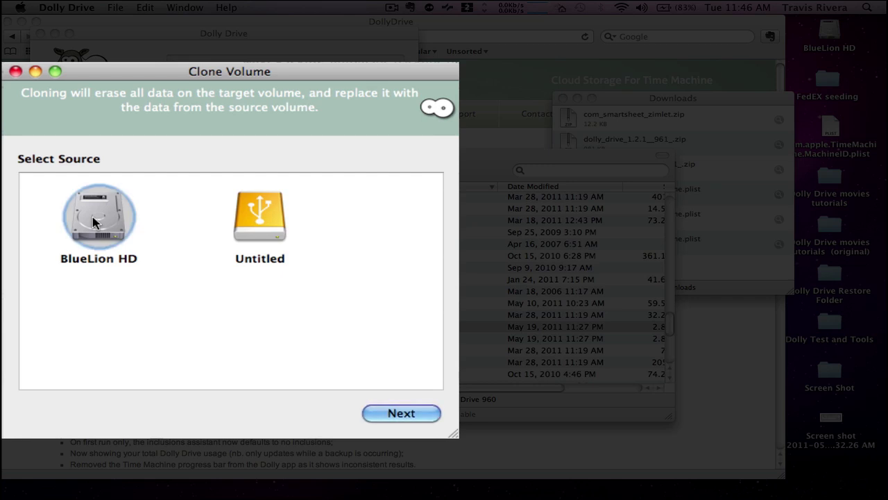
left_click(391, 415)
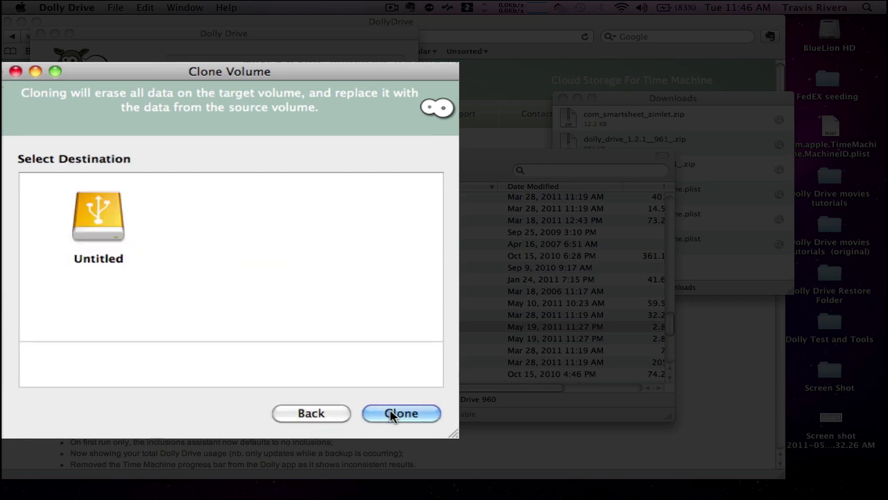
left_click(95, 209)
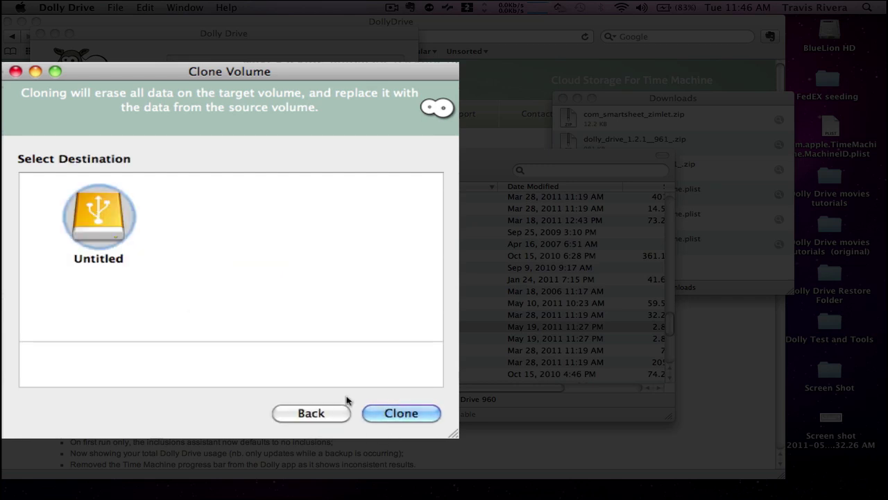
left_click(391, 415)
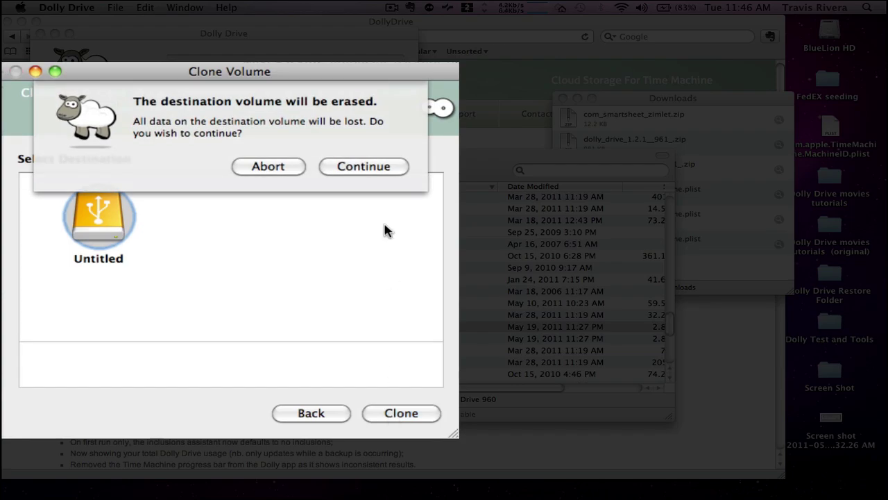
- Accept erasing the Untitled drive and enter the administrator password to authorise cloning
left_click(363, 161)
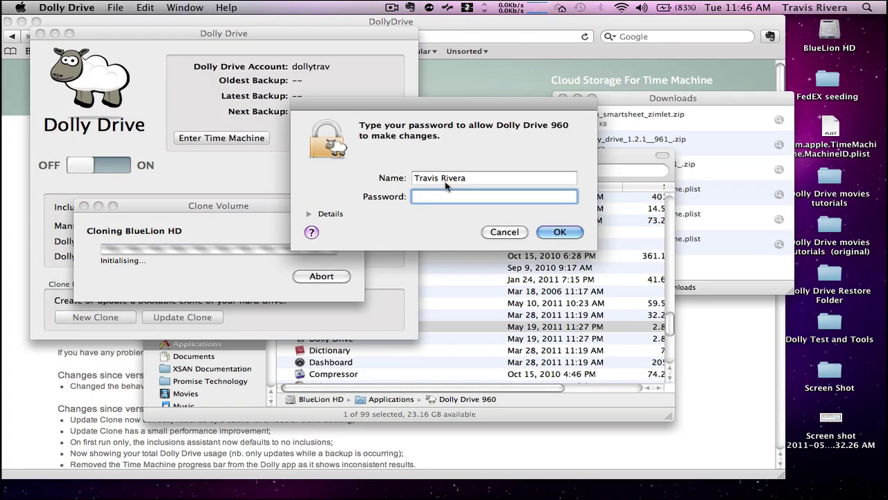
type("********")
key("Return")
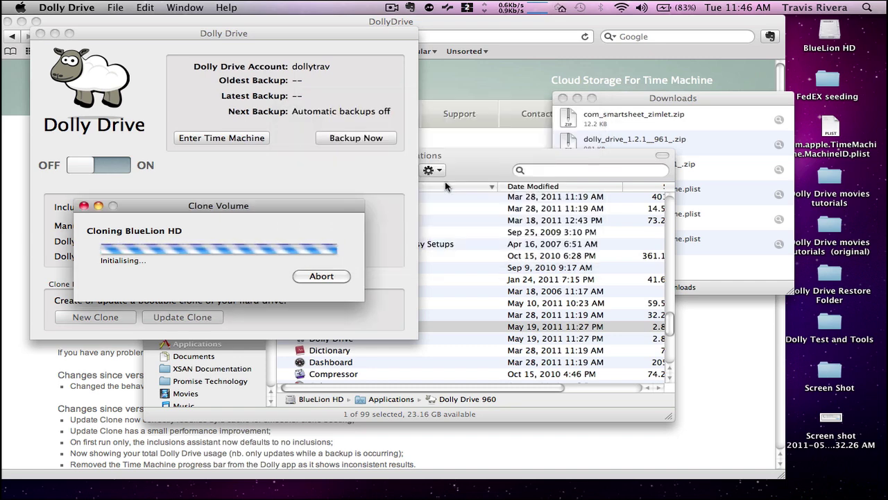